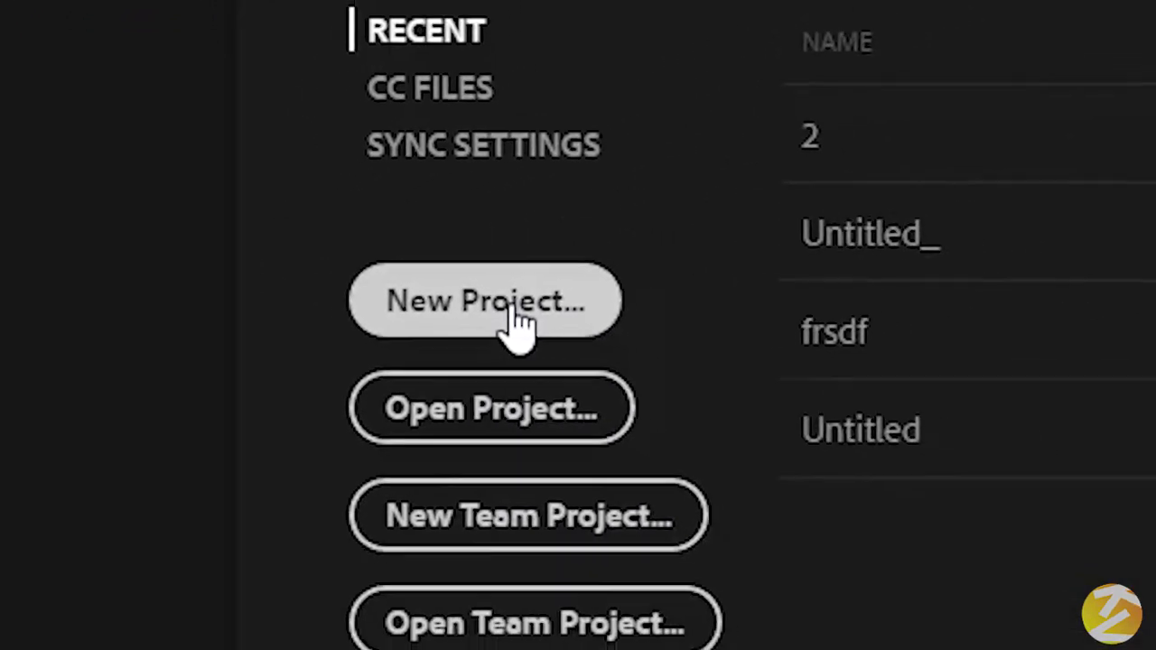
Step: Create a new Premiere project named 'terserah', saved in E:\9.0
click(515, 312)
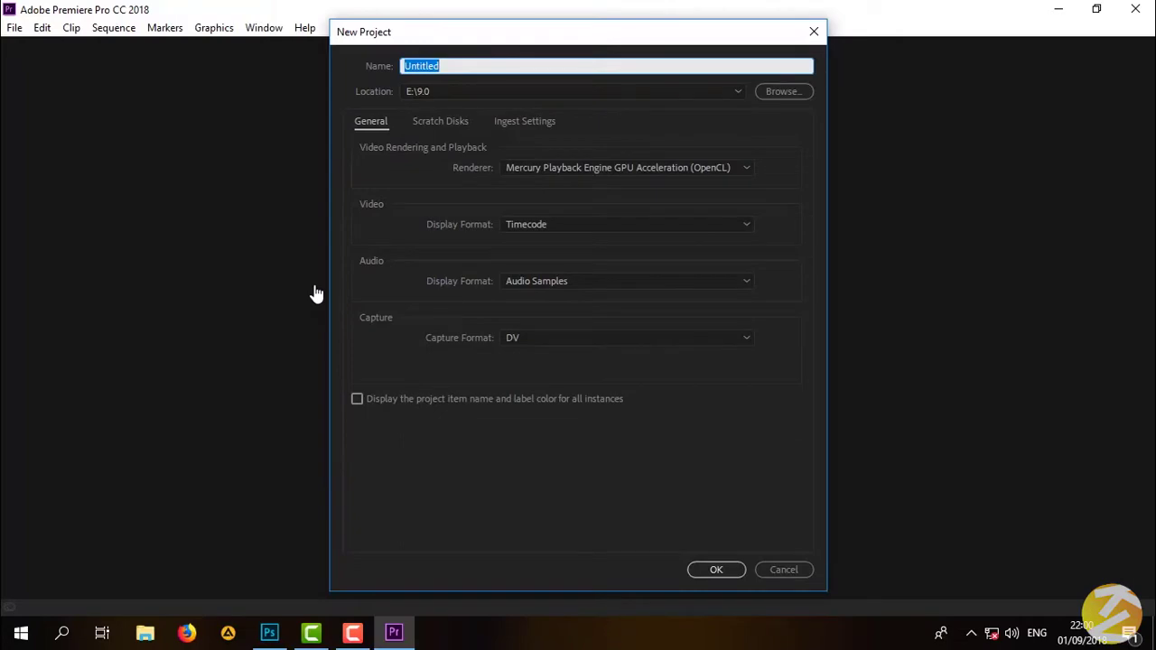
click(451, 65)
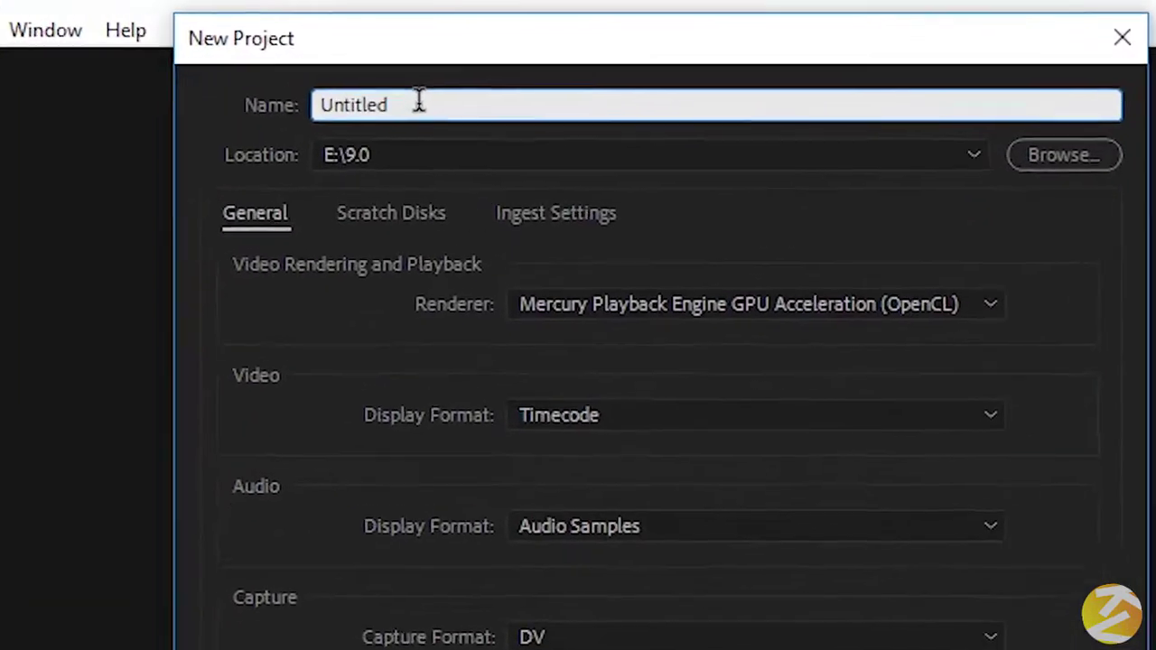
drag(403, 117, 215, 131)
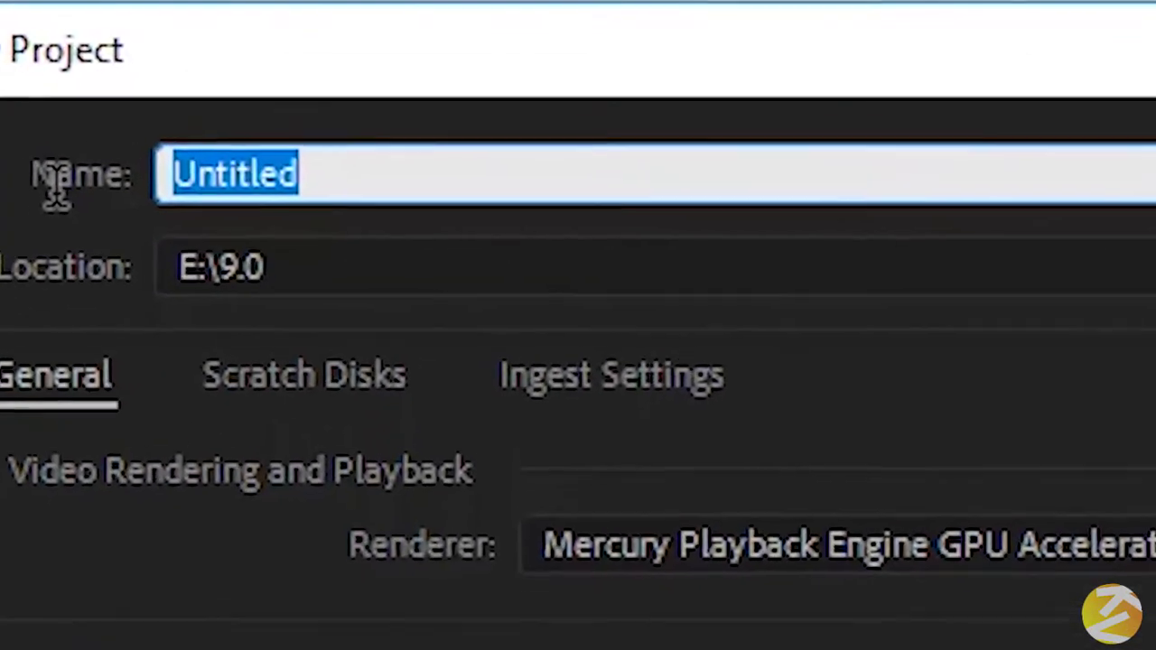
key(BackSpace)
text(tersera)
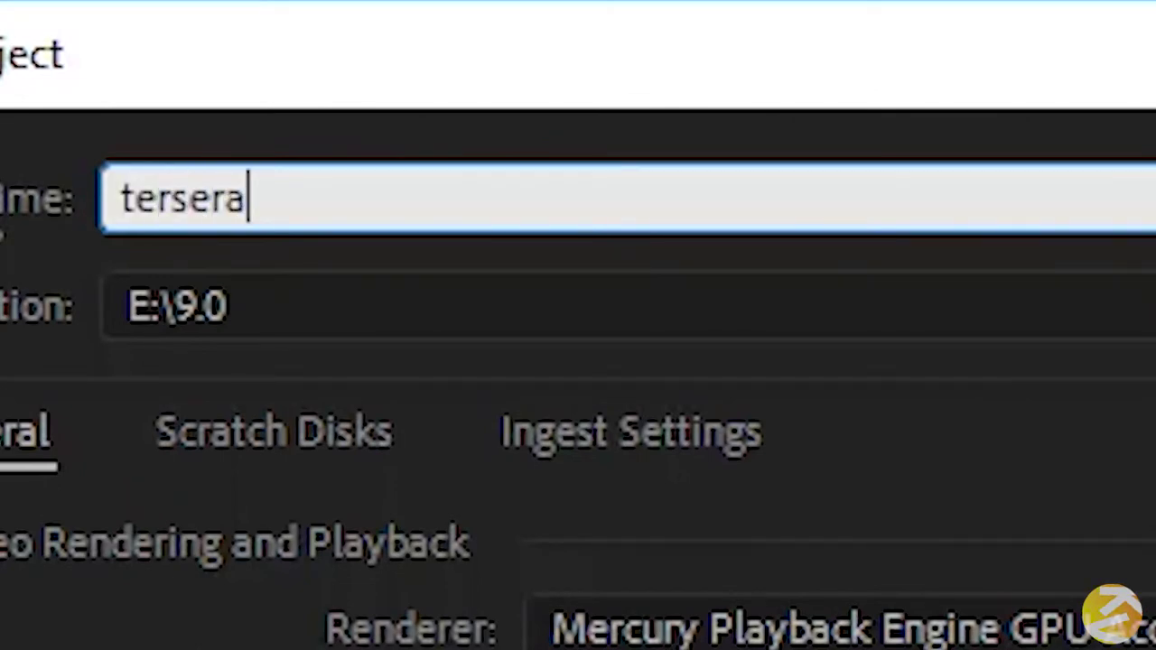
text(h)
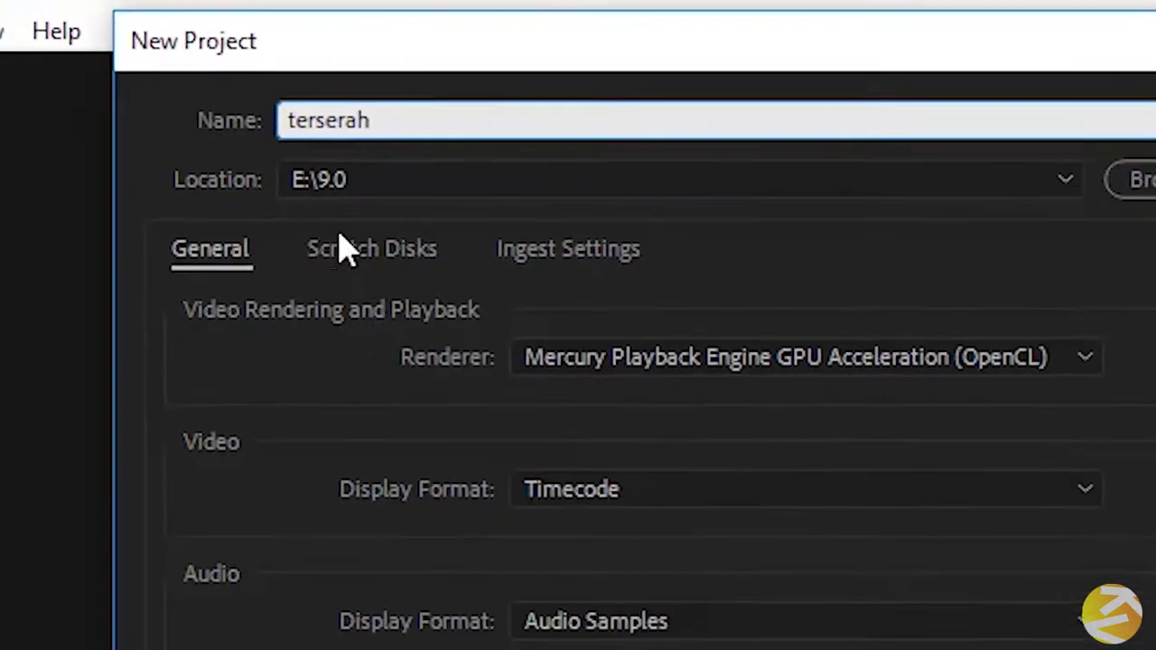
click(712, 572)
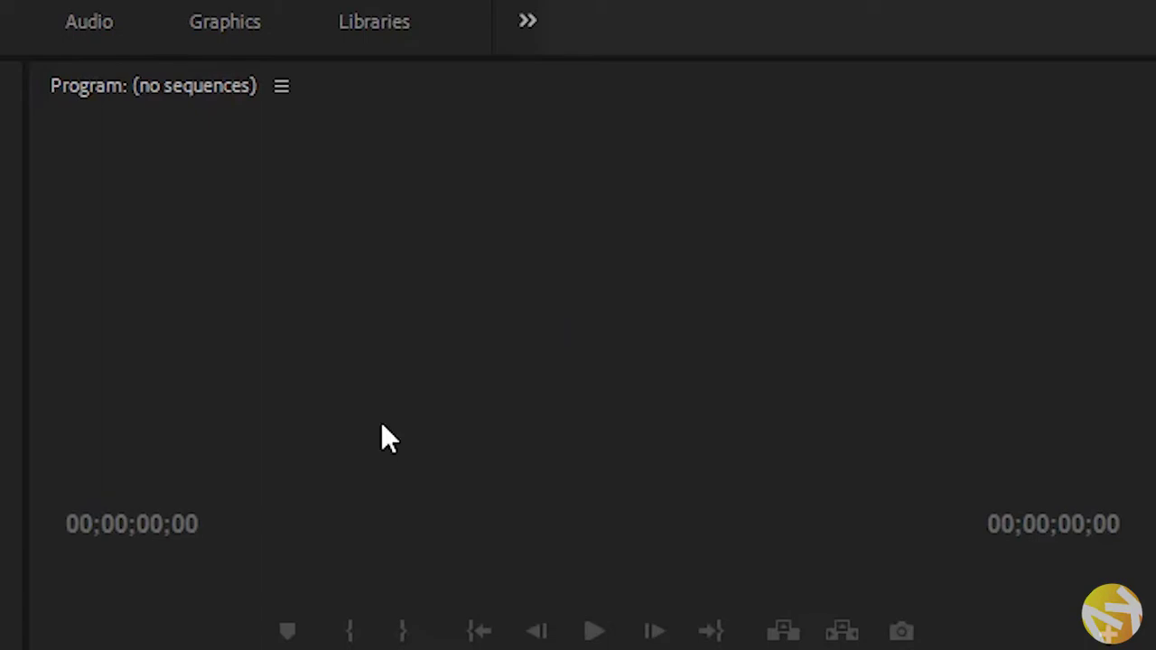
Step: Open File Explorer and browse to the clips folder on the DATA (E:) drive
click(20, 632)
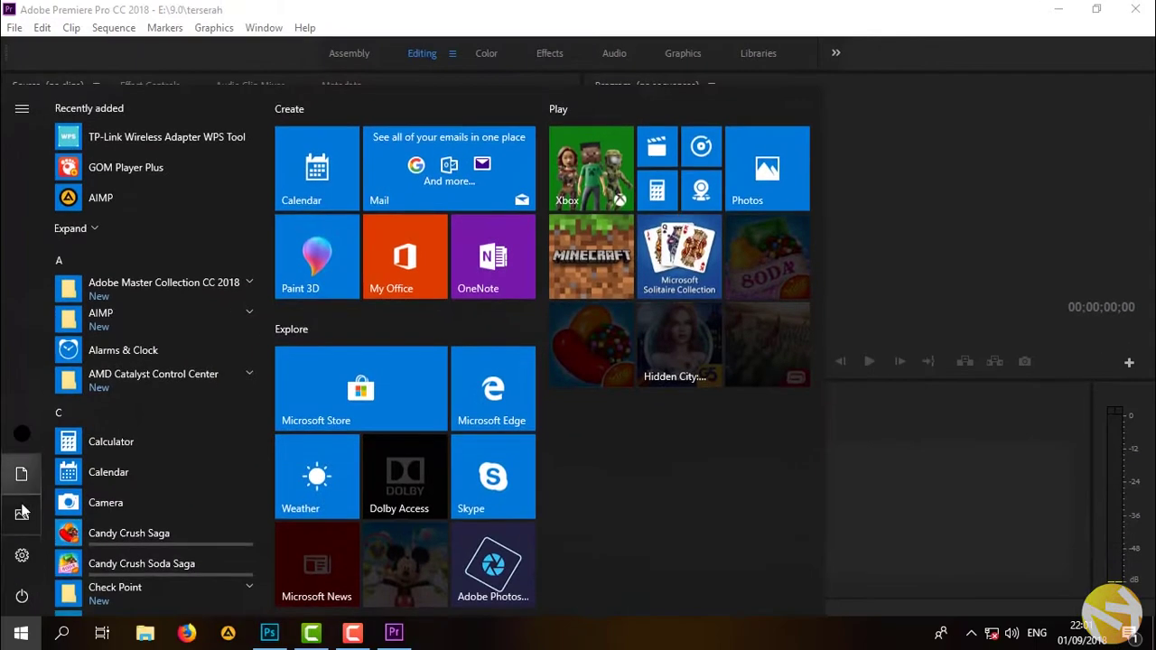
click(22, 518)
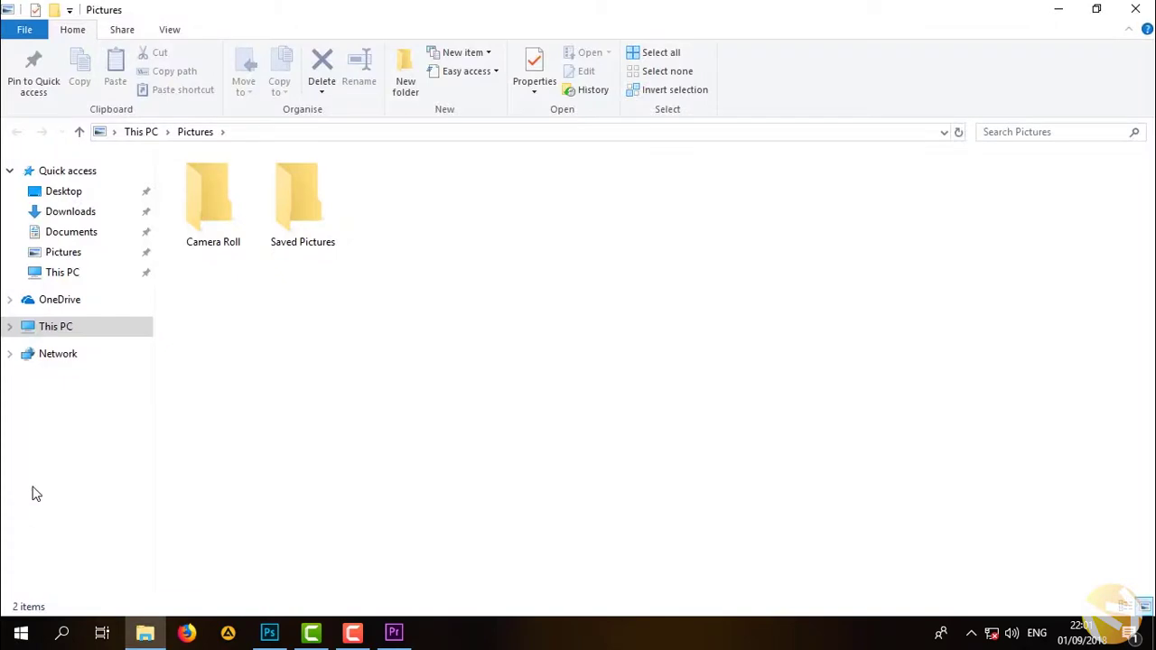
click(56, 327)
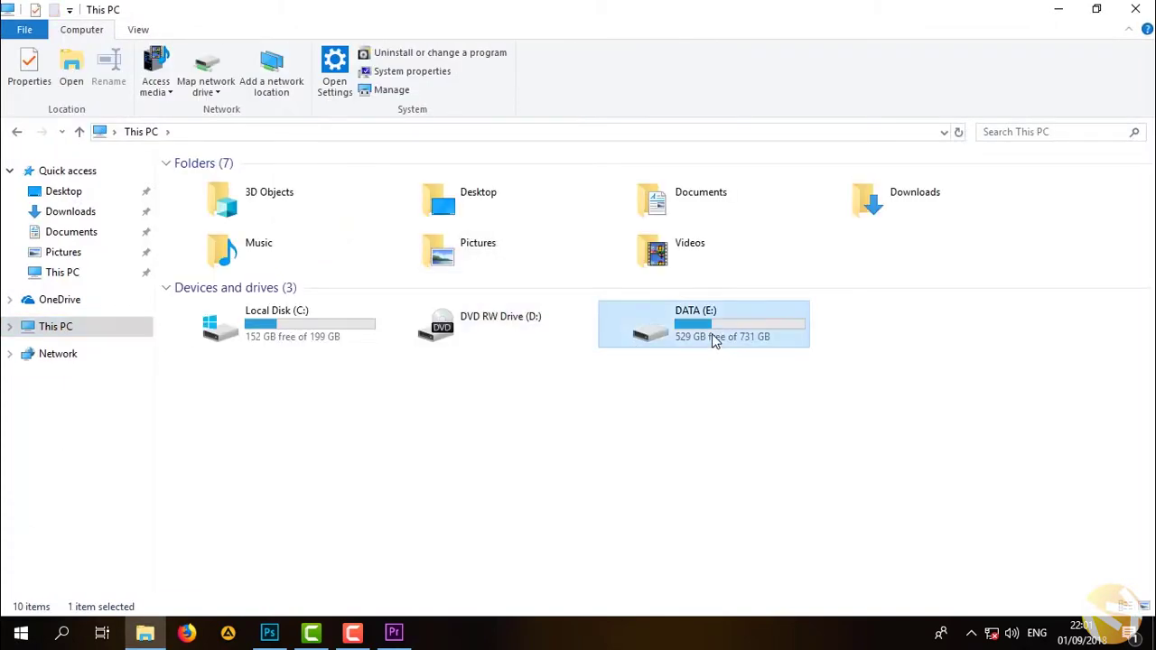
double_click(713, 340)
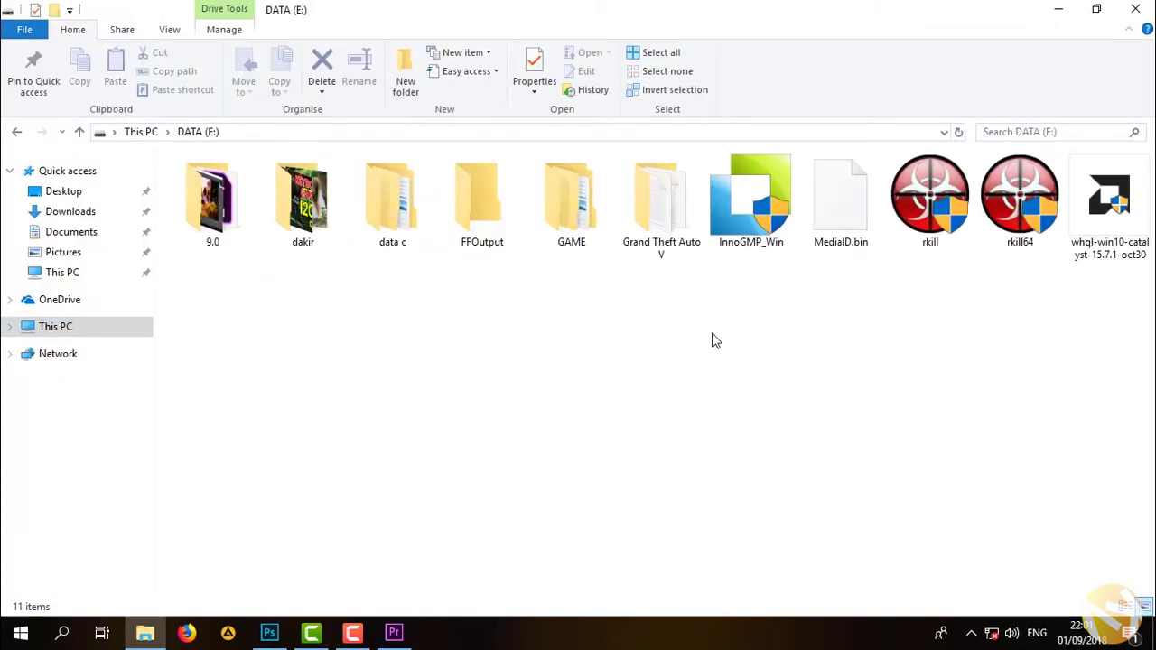
double_click(393, 231)
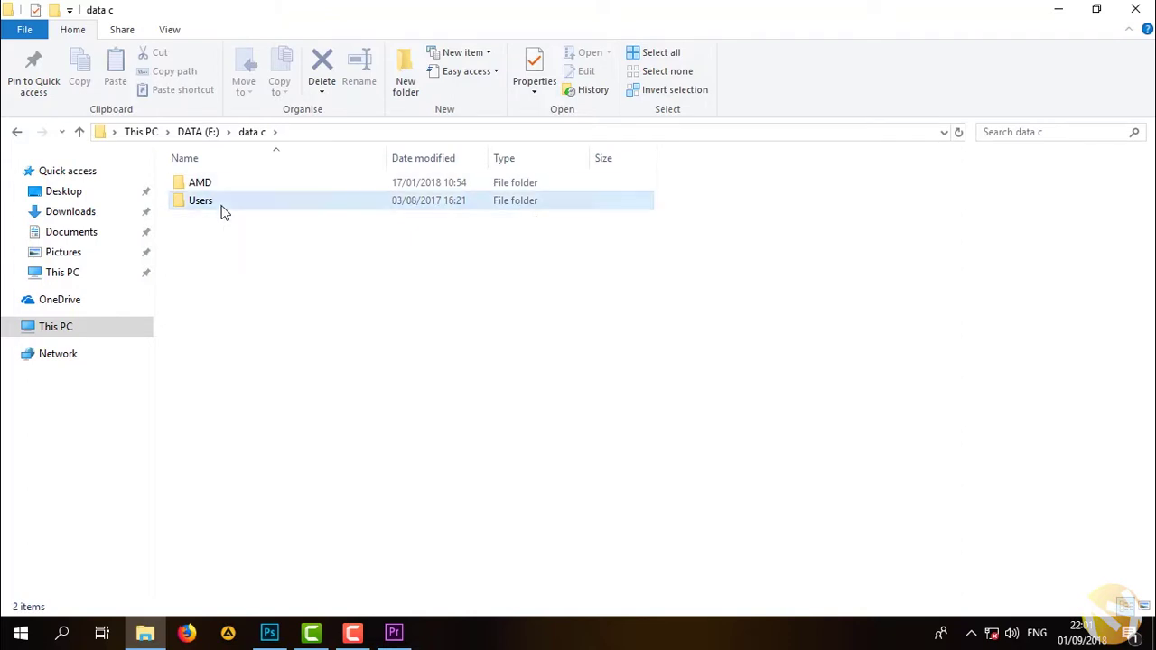
double_click(225, 212)
double_click(225, 186)
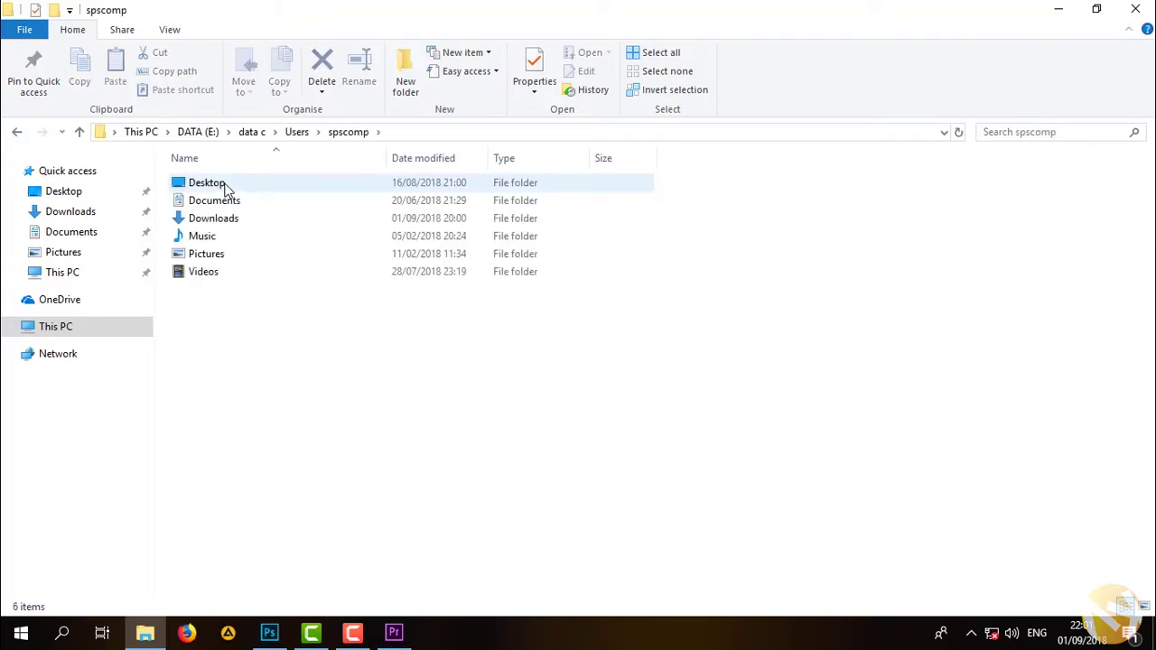
Step: Drag clips DSCN0183, DSCN0184 and DSCN0185 over to the Premiere project
drag(460, 314, 686, 329)
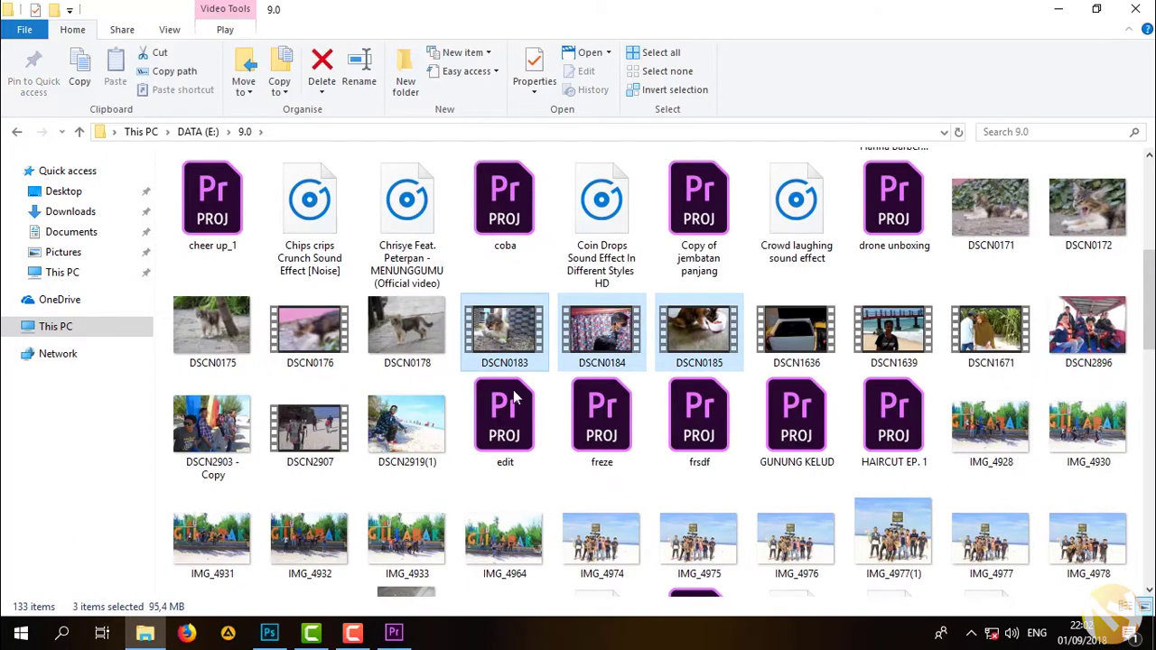
drag(514, 397, 403, 639)
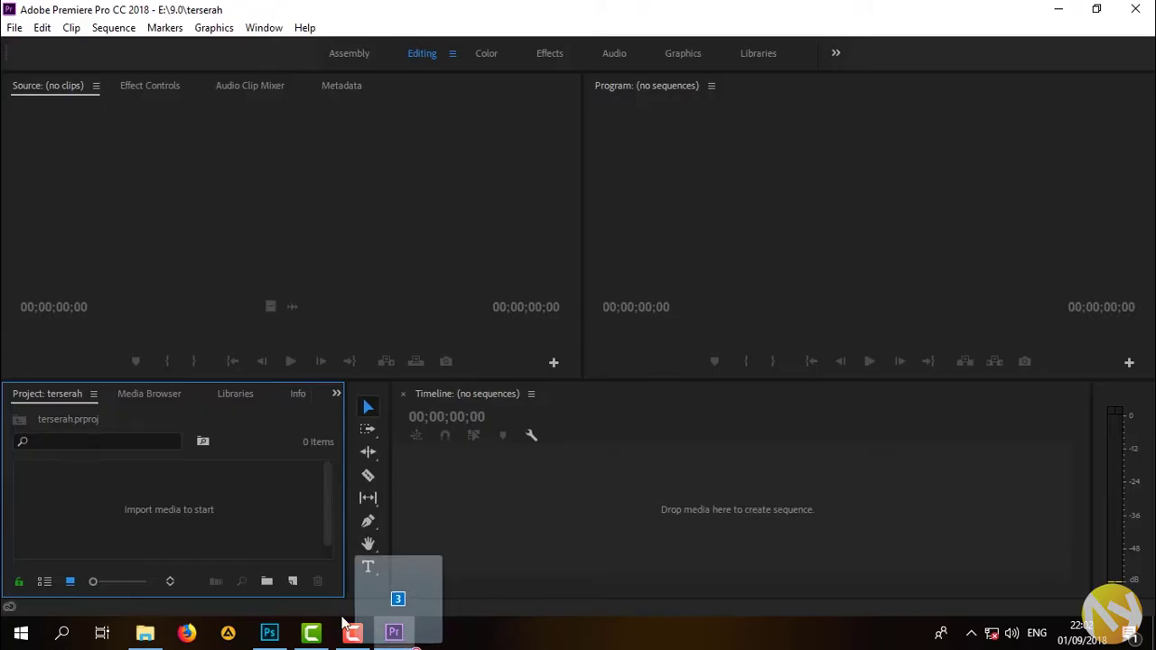
drag(343, 620, 138, 499)
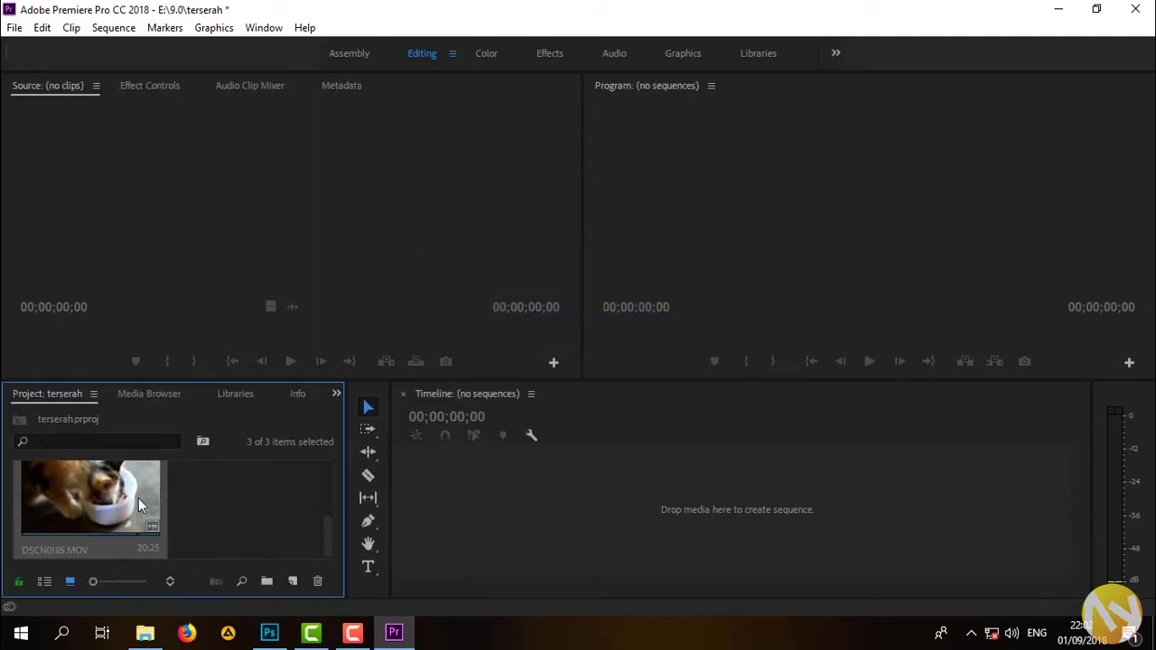
Step: Drop the three DSCN clips onto the empty timeline to create sequence DSCN0185
scroll(250, 496, up, 2)
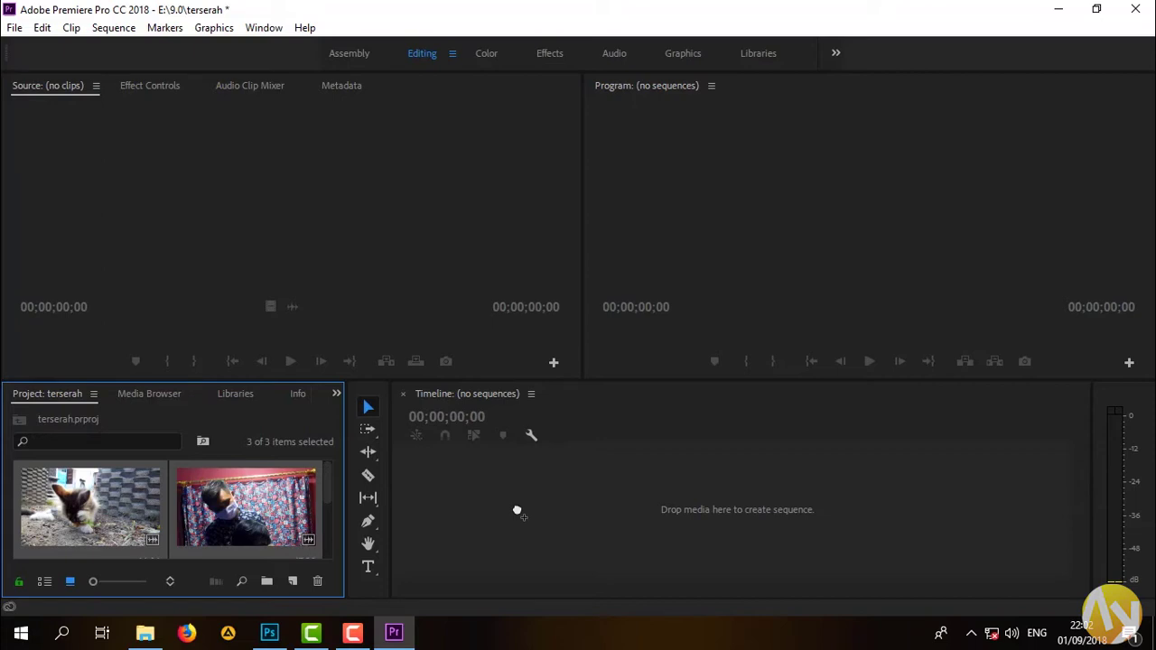
drag(517, 511, 516, 511)
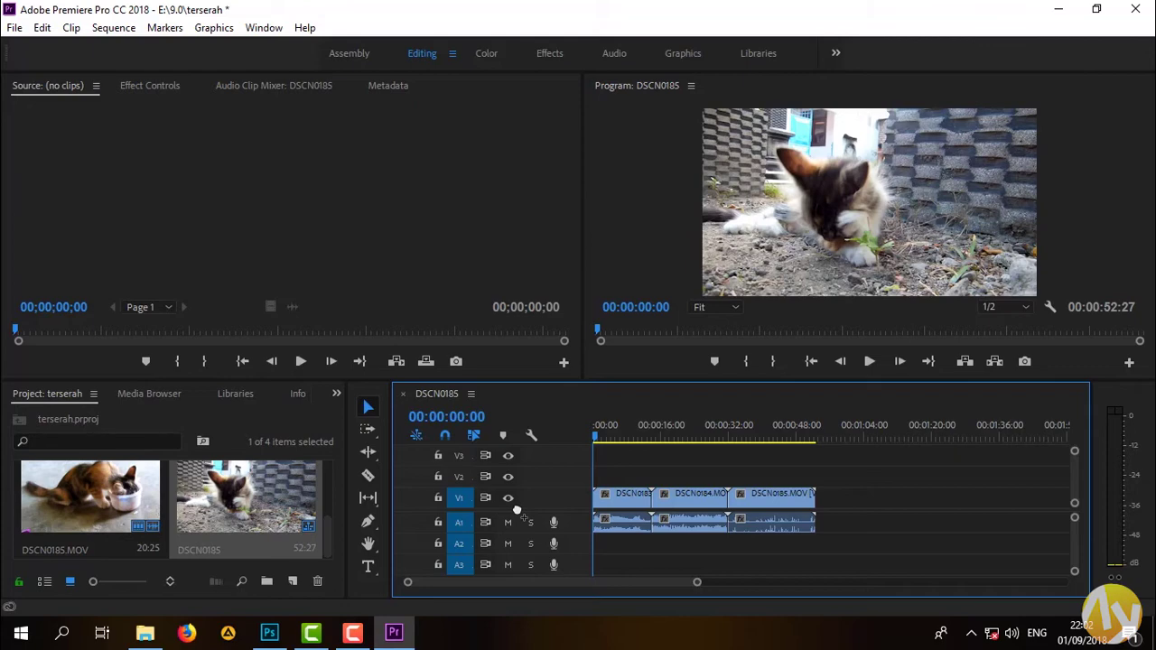
Step: Play the DSCN0185 sequence in a slightly enlarged Program monitor, stopping near 00:00:48
click(874, 363)
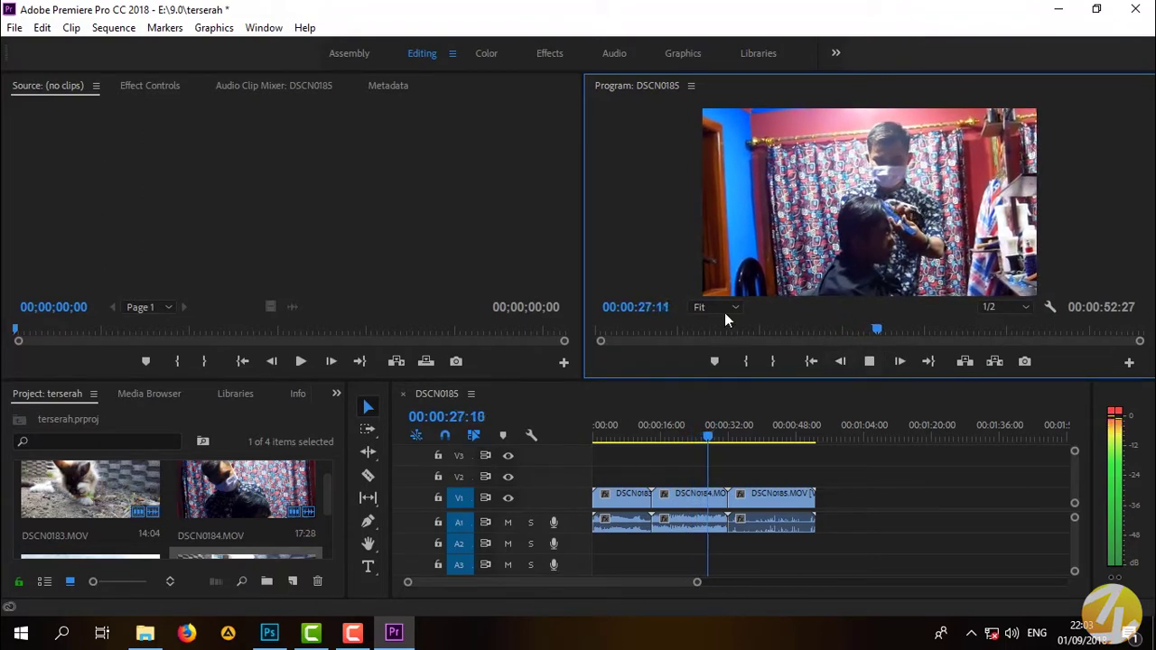
mouse_move(583, 288)
mouse_down()
mouse_move(574, 370)
mouse_move(592, 435)
mouse_up()
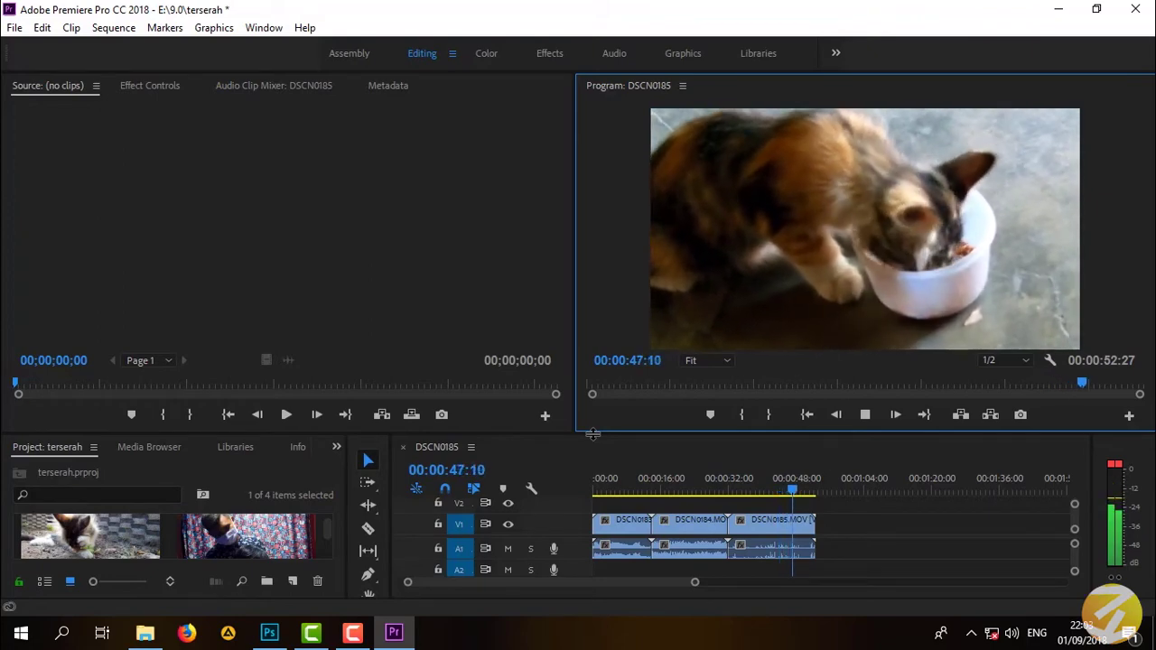
click(872, 415)
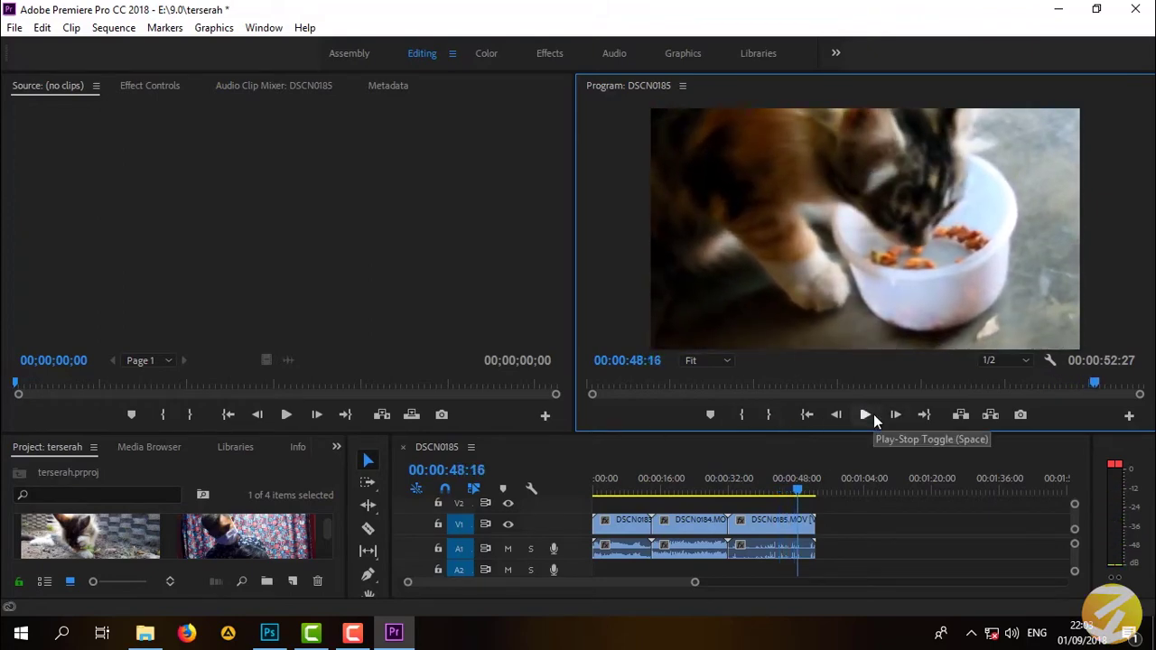
Step: Open Export Settings for the sequence, keeping H.264 as the format
click(15, 28)
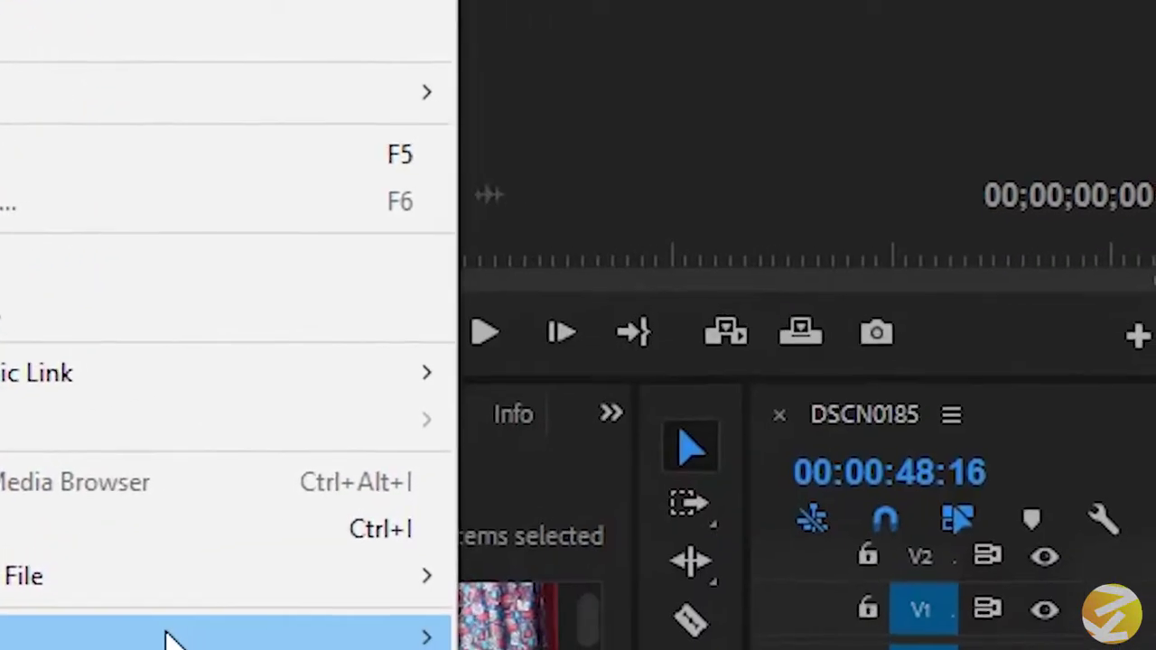
mouse_move(171, 639)
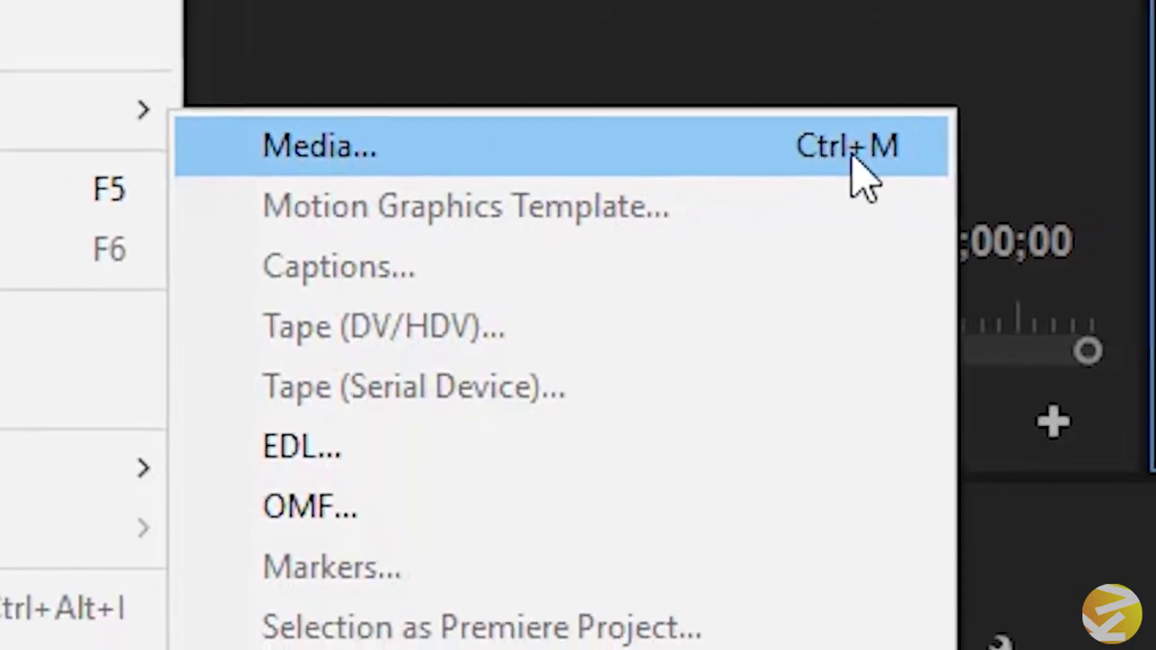
click(394, 136)
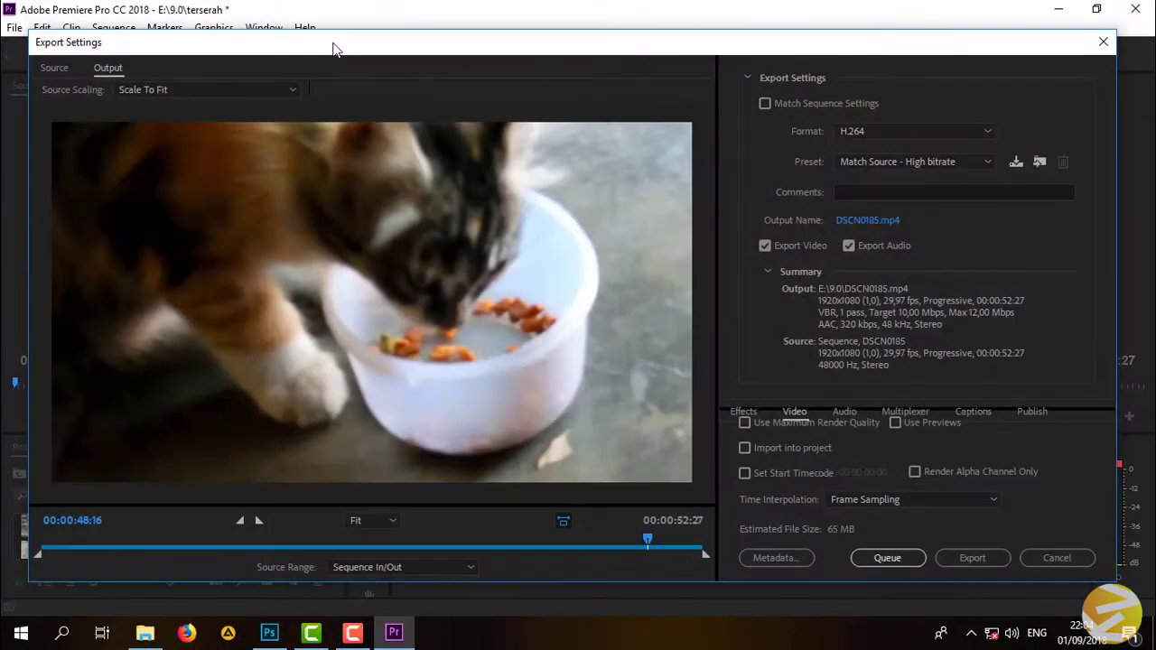
click(897, 136)
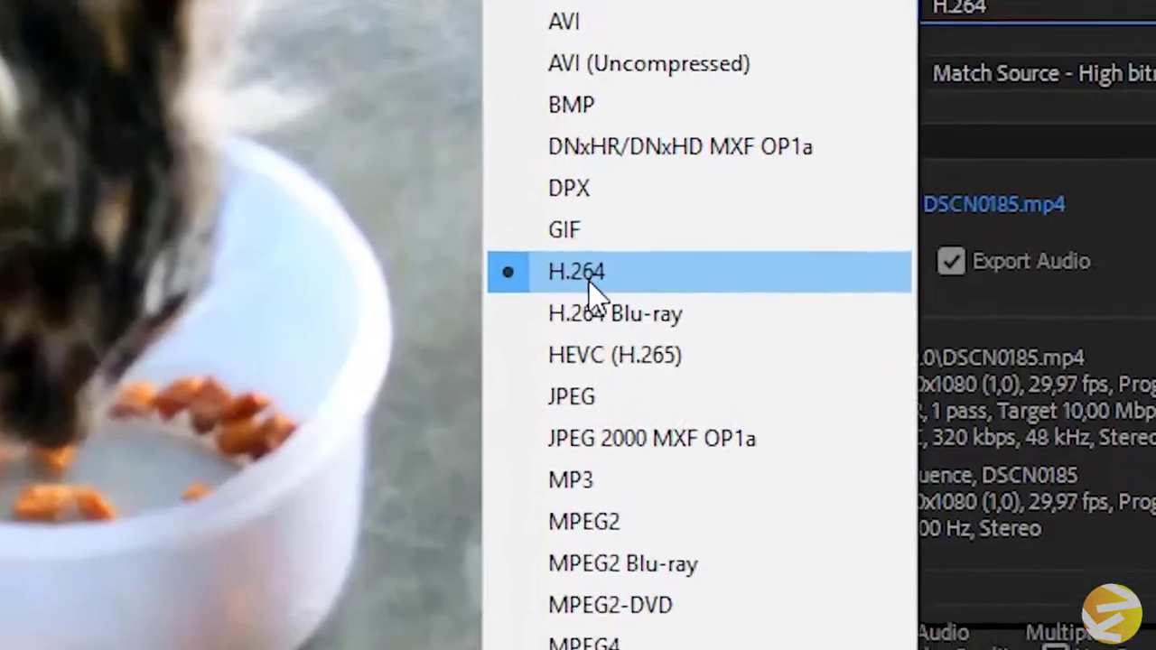
click(683, 252)
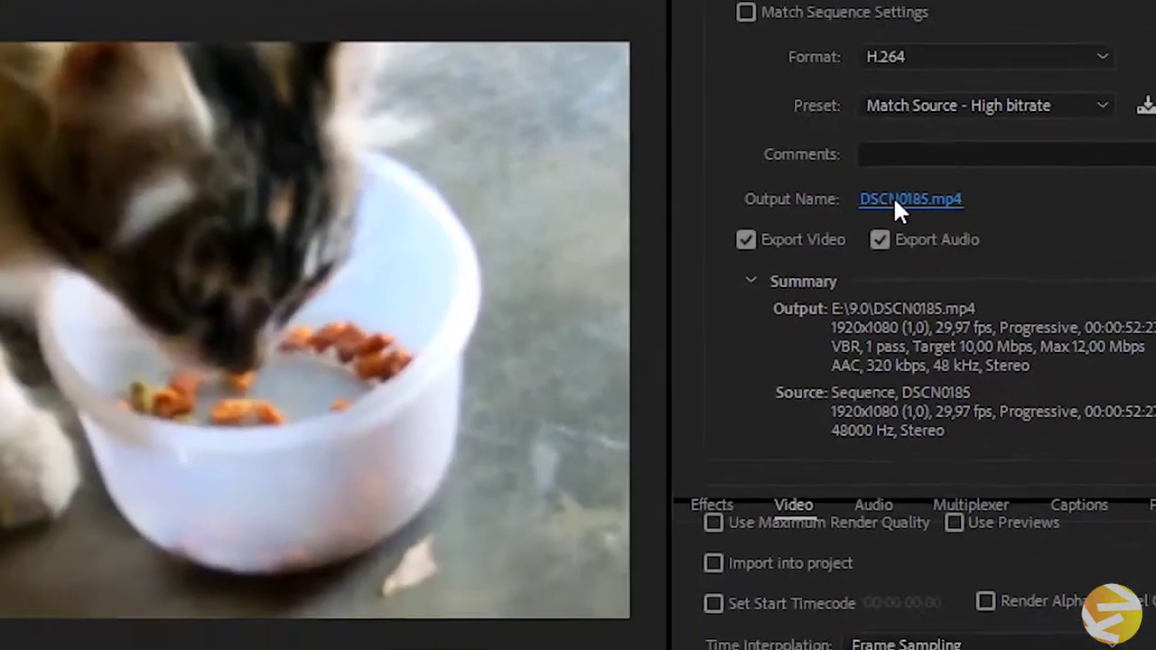
Step: Set the export output file name to terserah.mp4 in E:\9.0
click(991, 212)
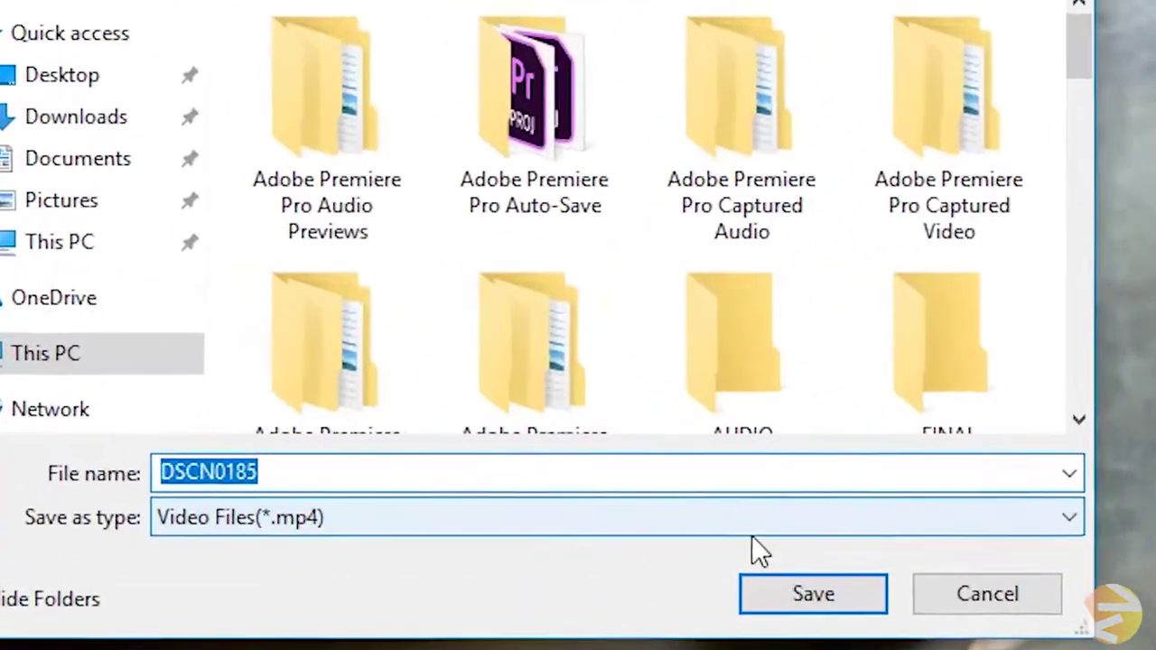
text(ter)
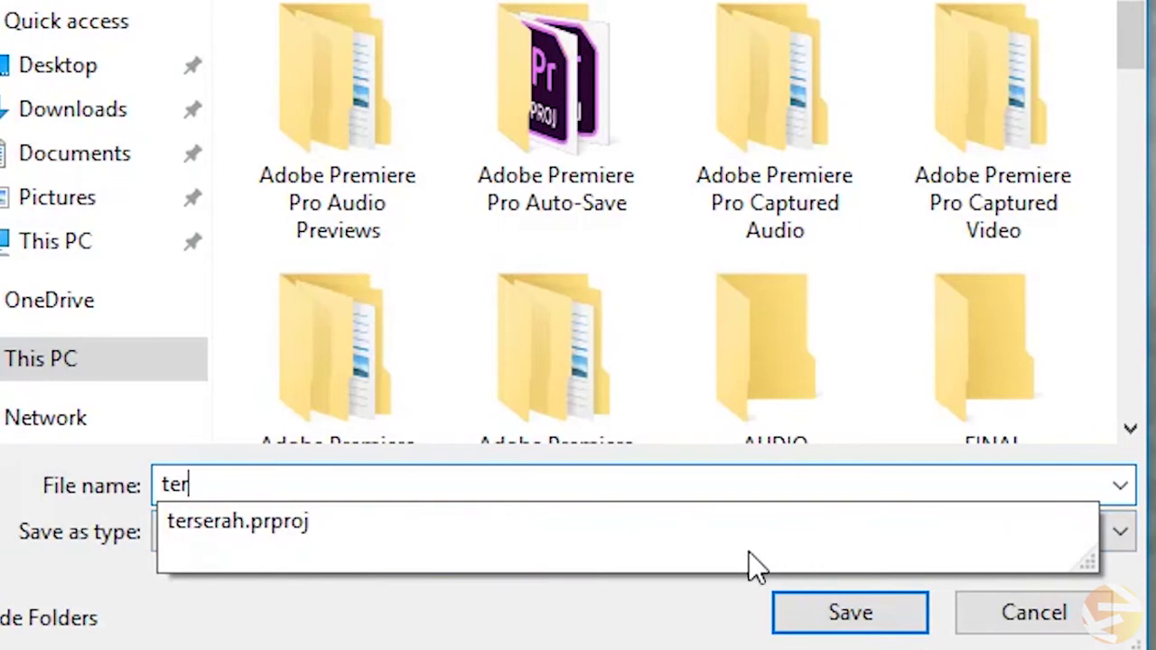
click(645, 519)
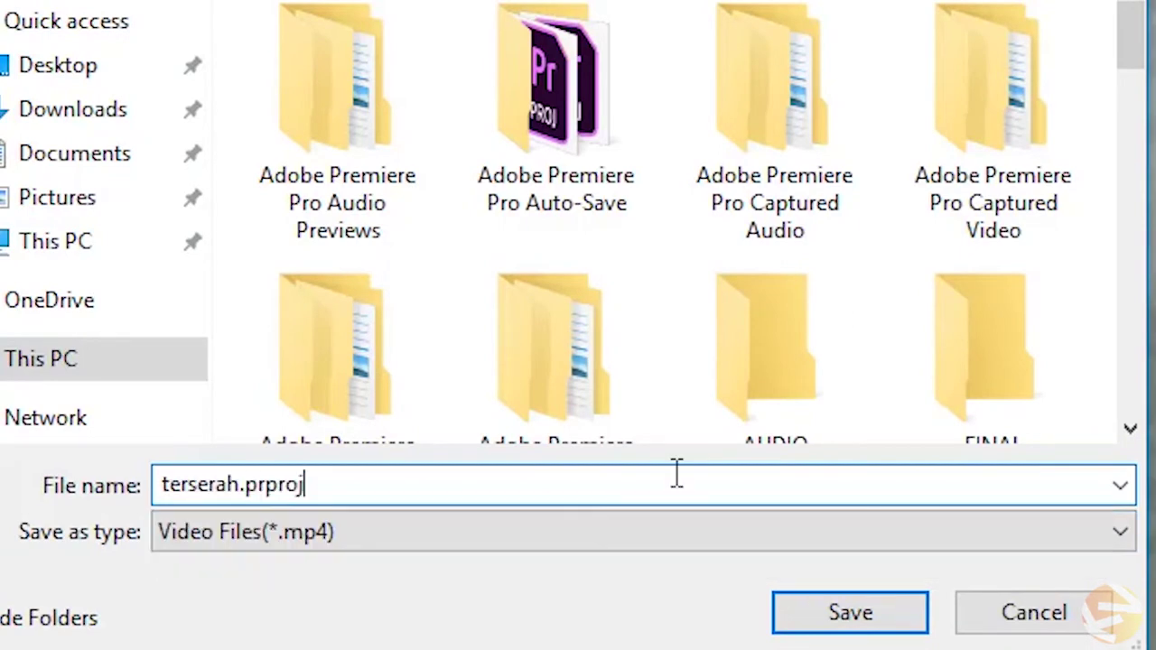
key(BackSpace)
key(BackSpace)
key(BackSpace)
key(BackSpace)
key(BackSpace)
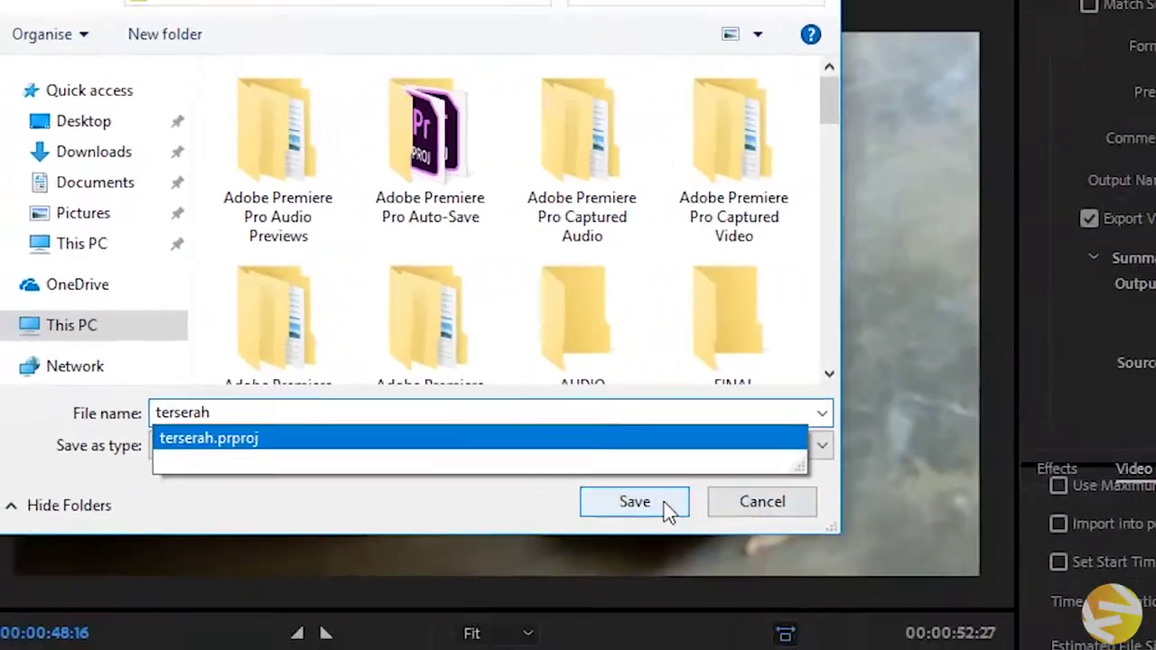
click(897, 618)
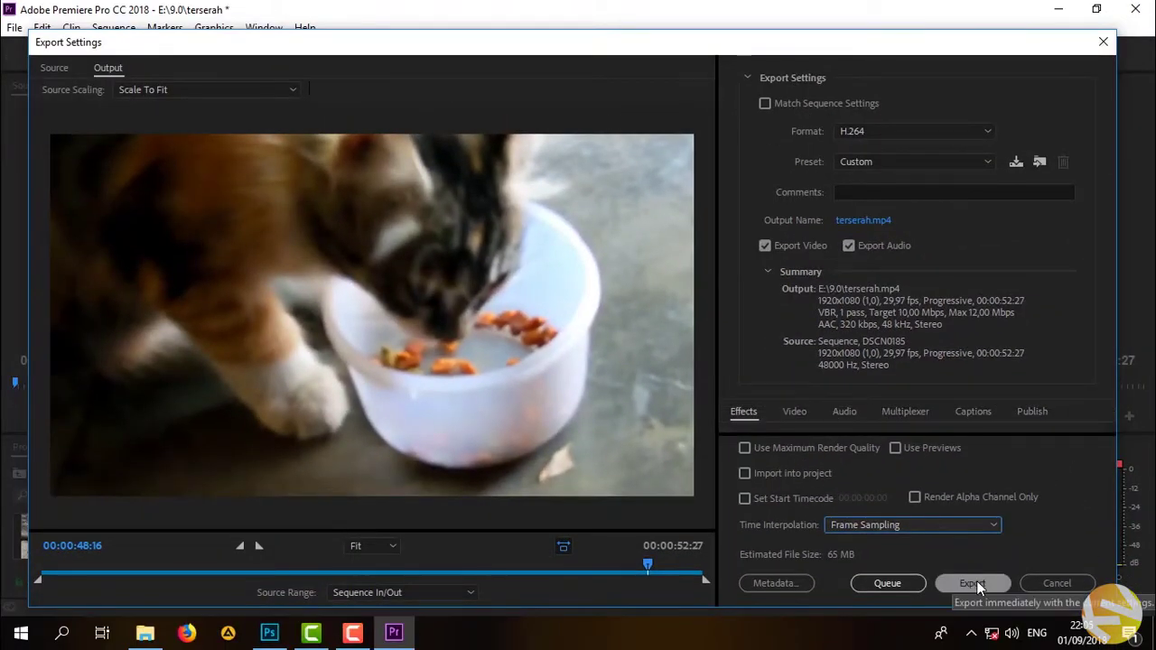
Step: Export the sequence to terserah.mp4 and wait for encoding to reach 100%
click(976, 583)
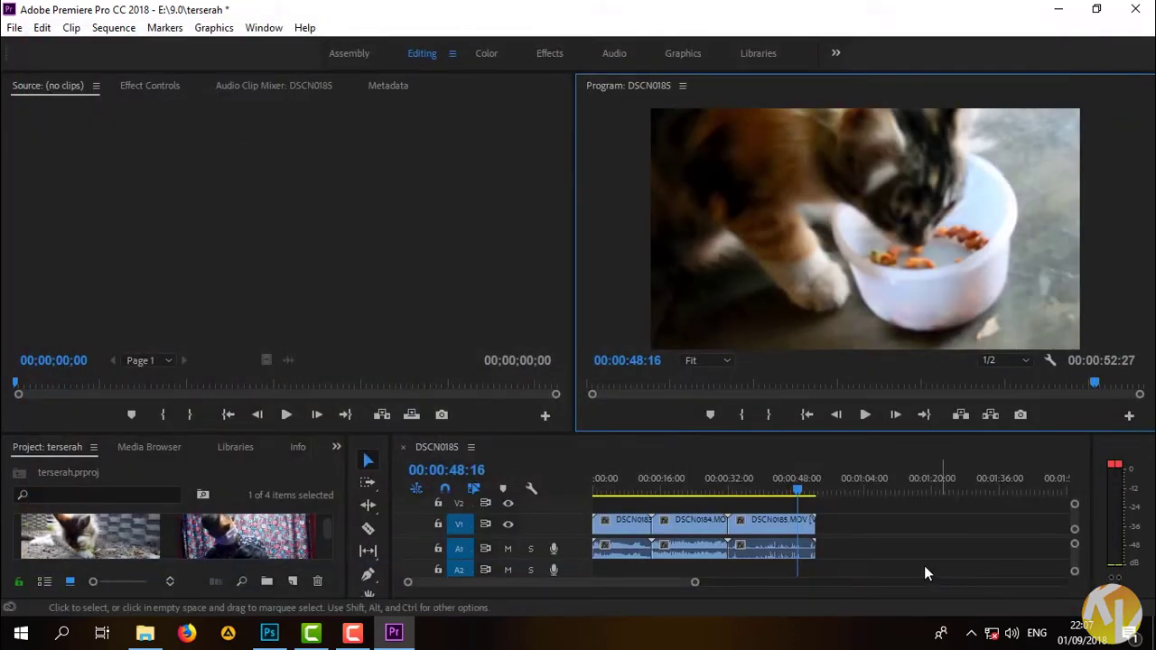
Step: In the E:\9.0 folder window, deselect the source clips and select the exported terserah video
mouse_move(142, 638)
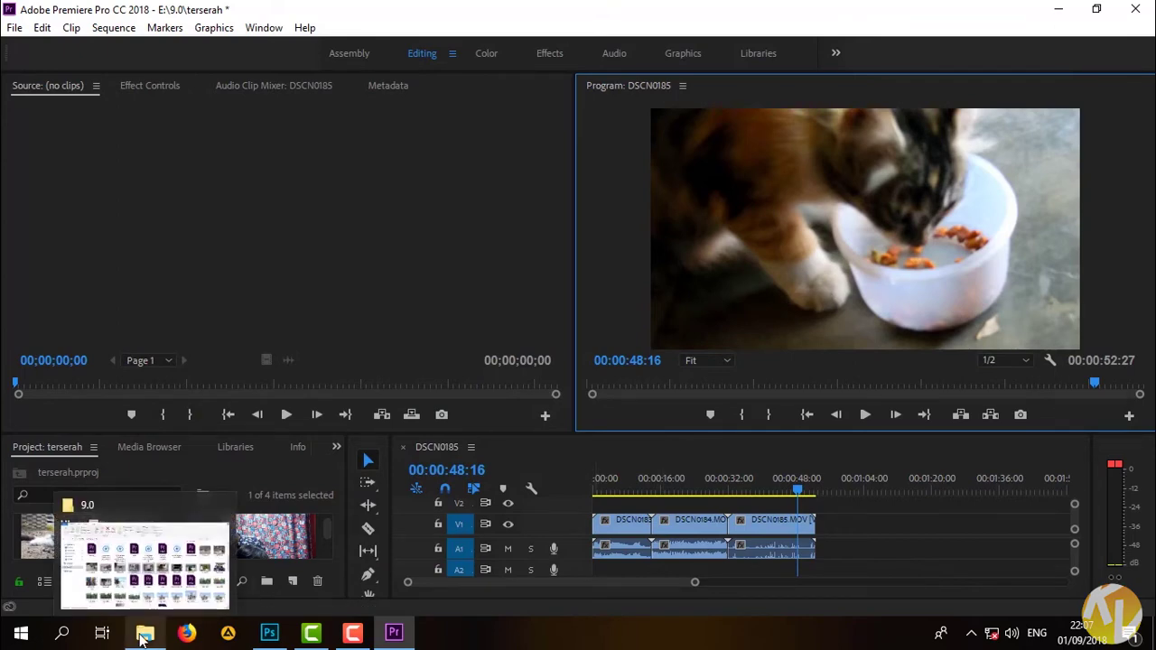
click(134, 568)
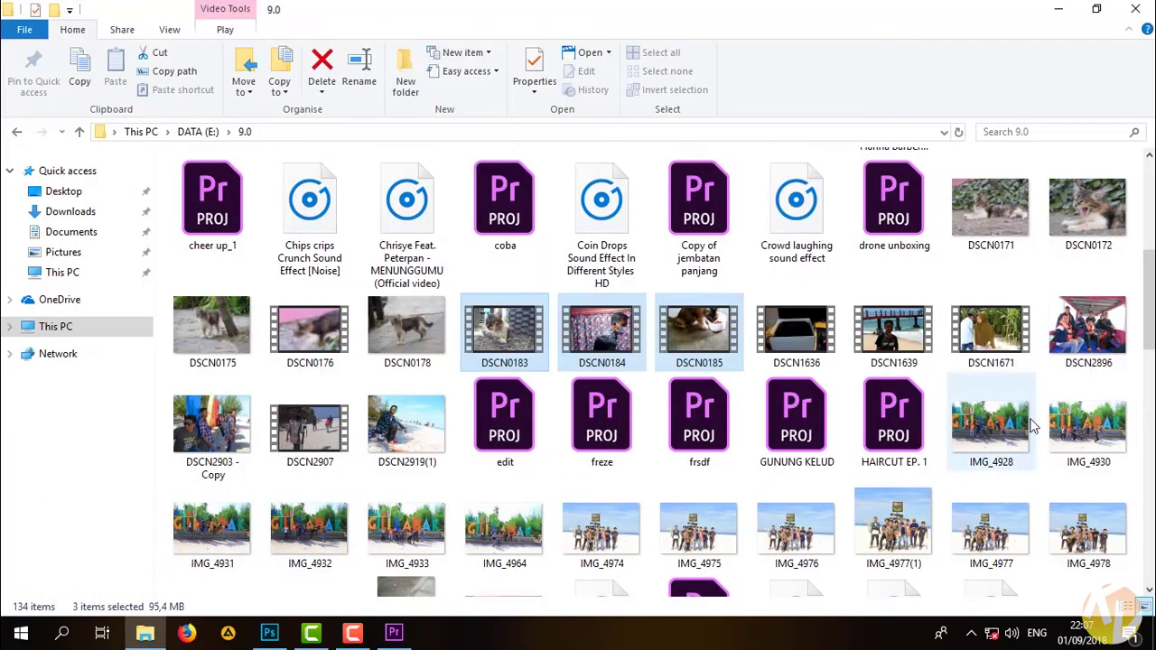
click(1129, 397)
scroll(975, 288, down, 1)
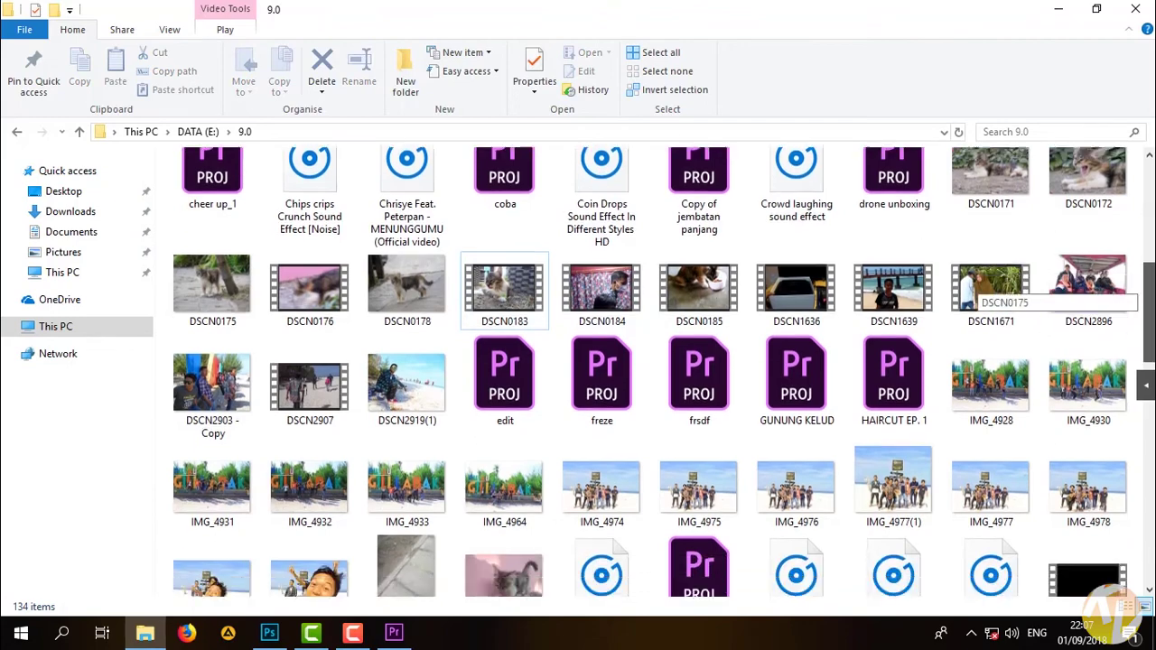
scroll(975, 289, down, 4)
scroll(975, 289, down, 1)
scroll(975, 289, down, 5)
scroll(975, 289, down, 2)
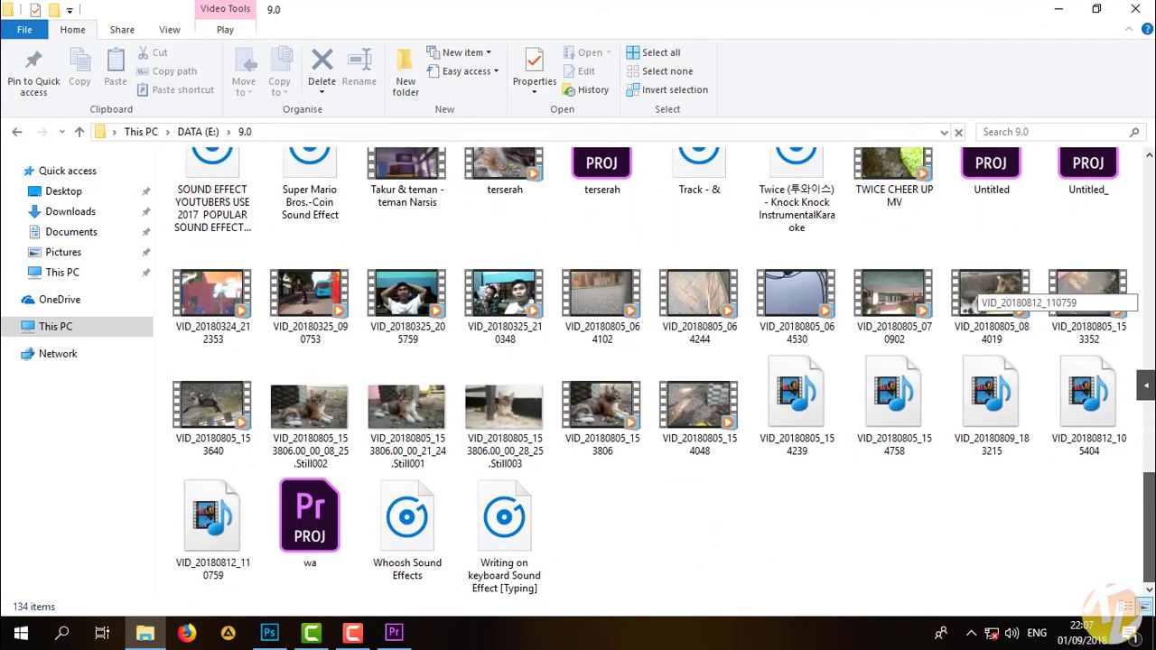
scroll(976, 289, up, 1)
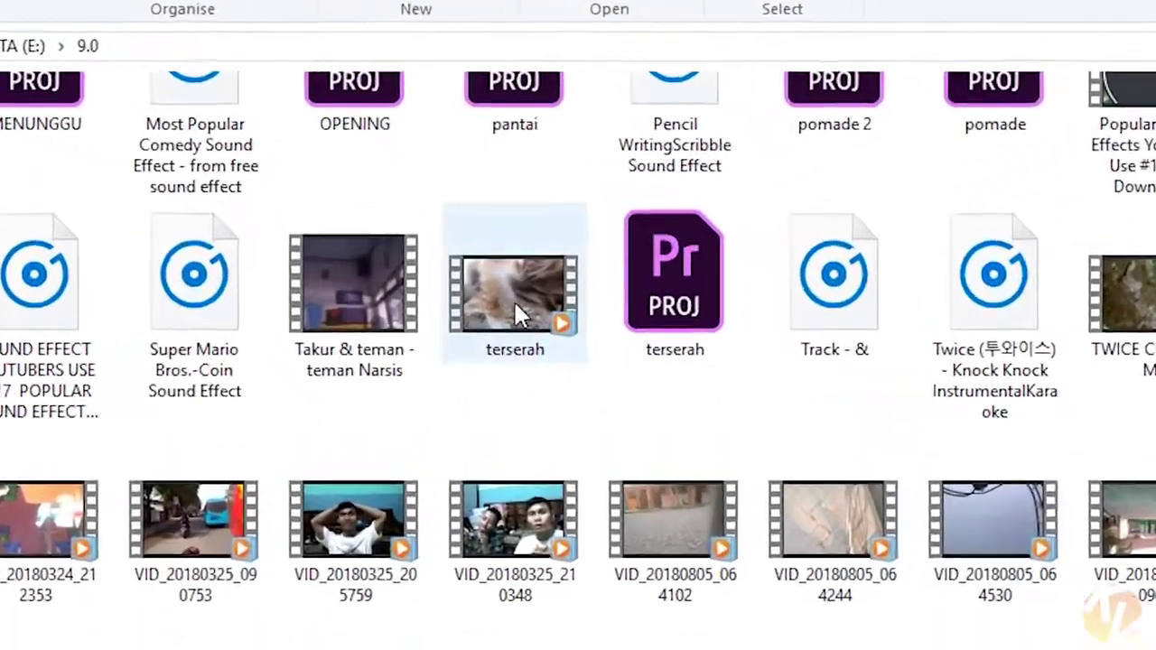
click(508, 292)
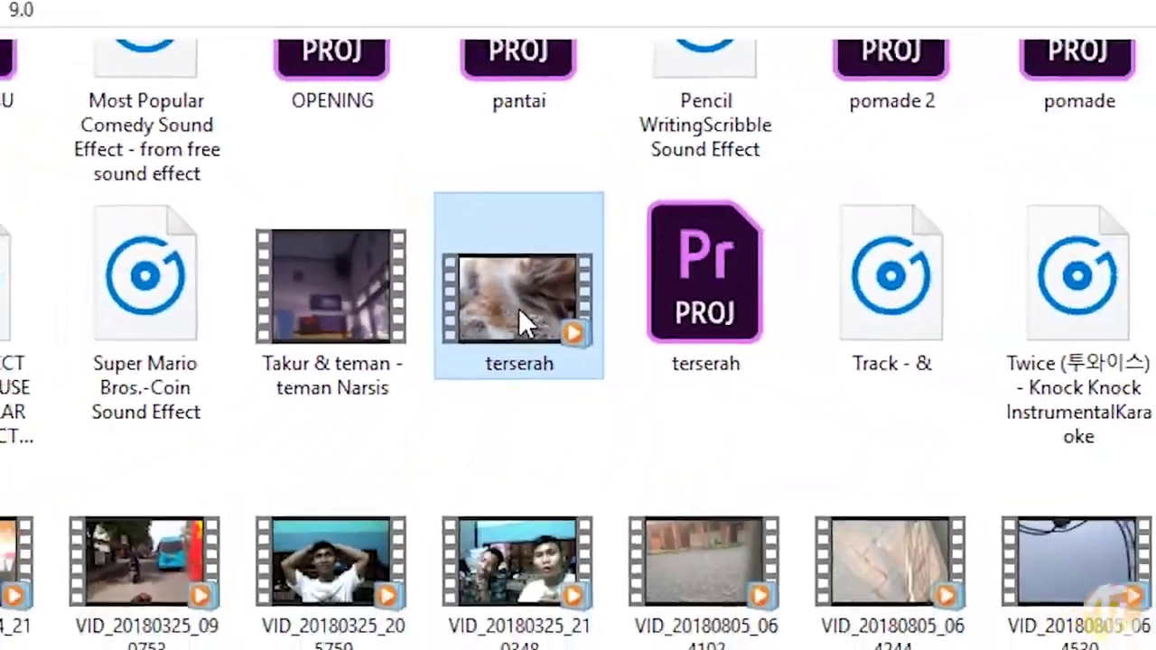
Step: Play the terserah video in Windows Media Player in full screen
double_click(518, 308)
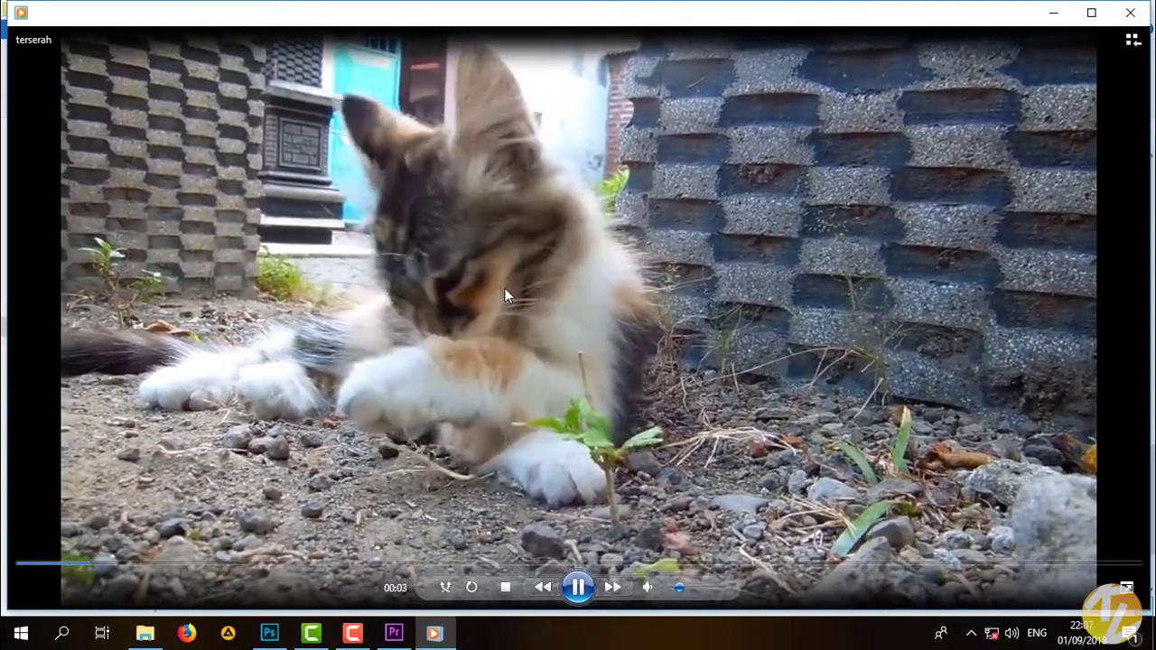
double_click(505, 288)
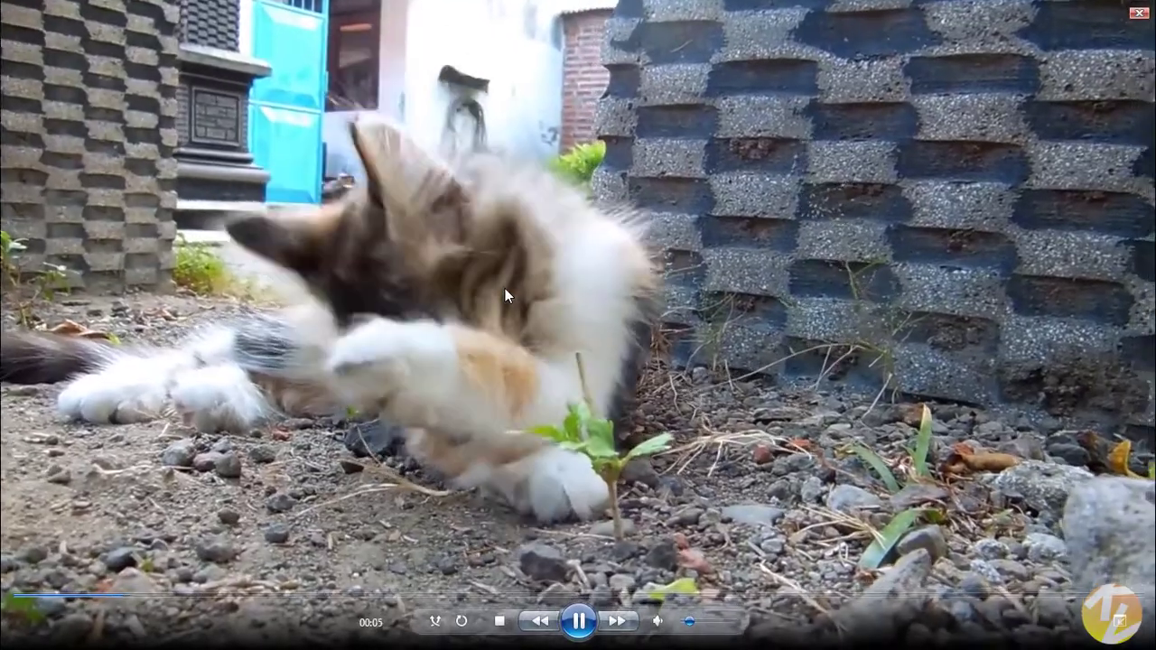